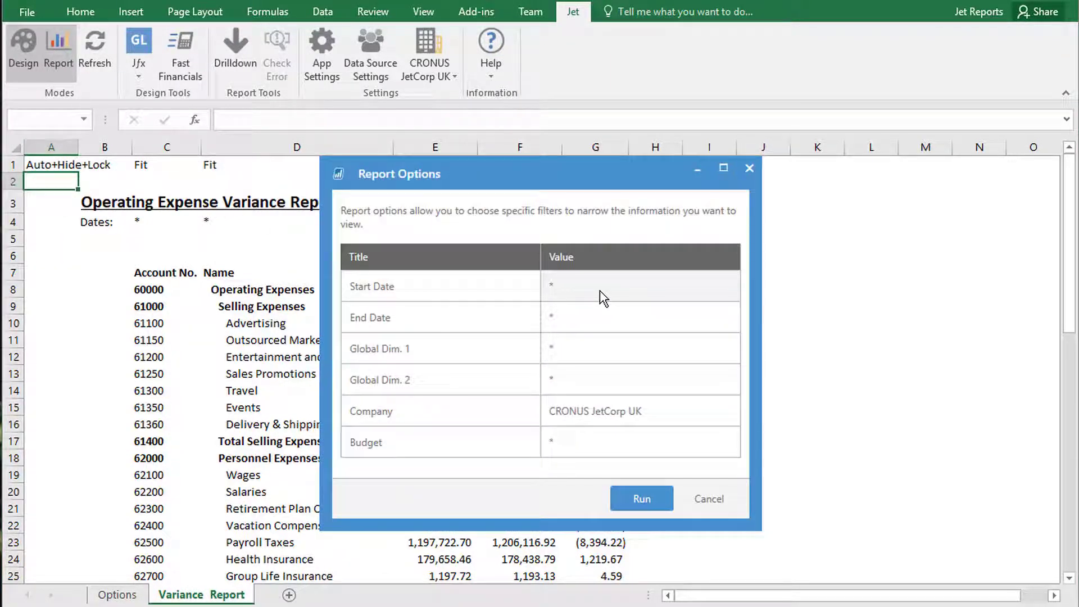
- Run the Variance Report with Start Date 1/1/2018, End Date 12/31/2018 and Budget 2018
{"action": "left_click", "coordinate": [600, 290]}
{"action": "type", "text": "1/1/201"}
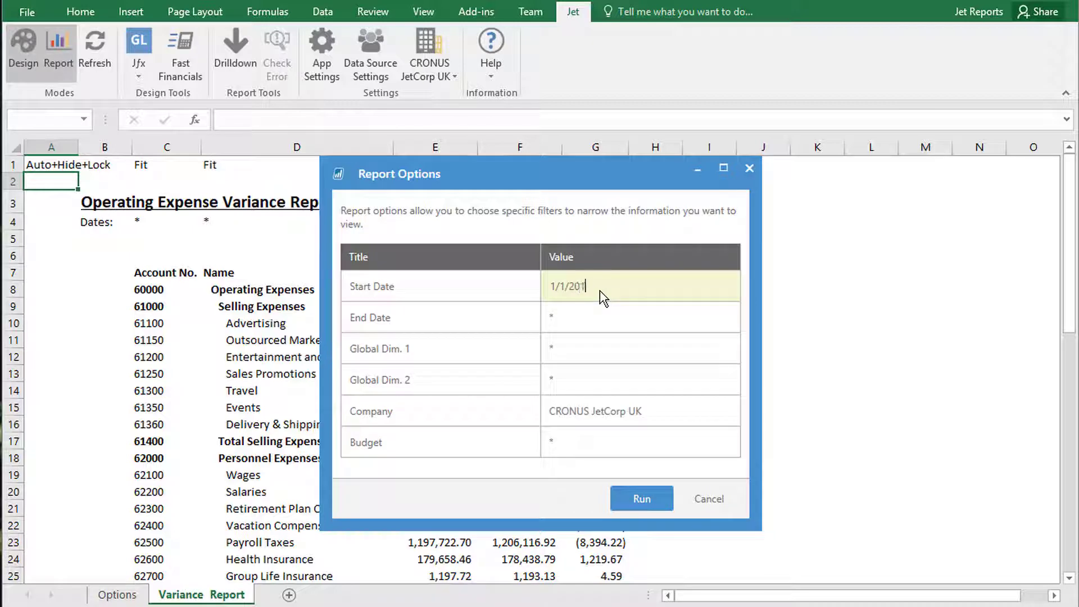
{"action": "type", "text": "8"}
{"action": "key", "text": "Tab"}
{"action": "type", "text": "12/31"}
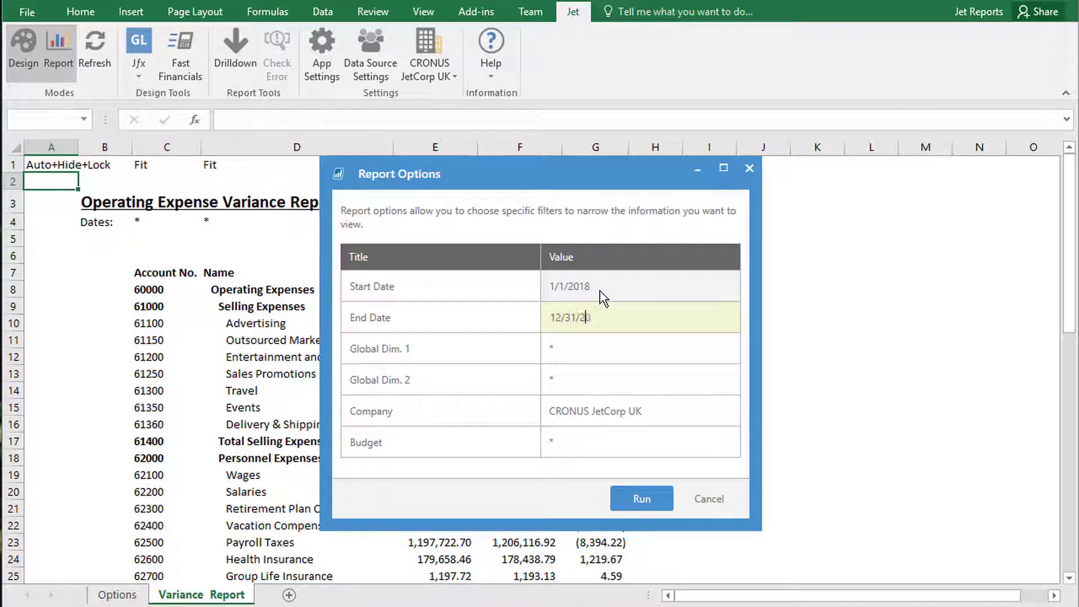
{"action": "key", "text": "Return"}
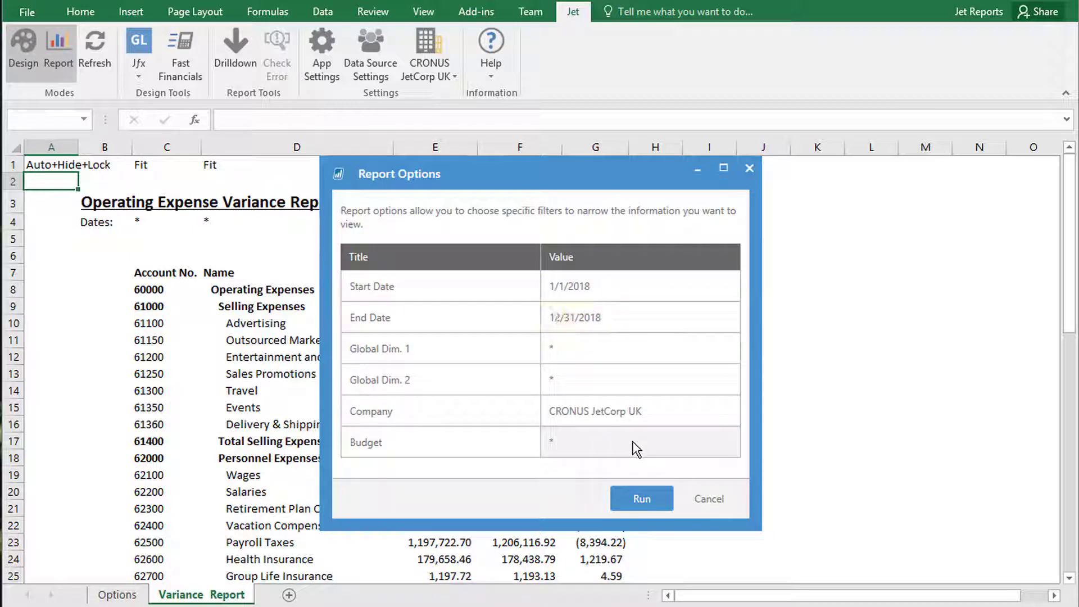
{"action": "type", "text": "2018"}
{"action": "left_click", "coordinate": [635, 493]}
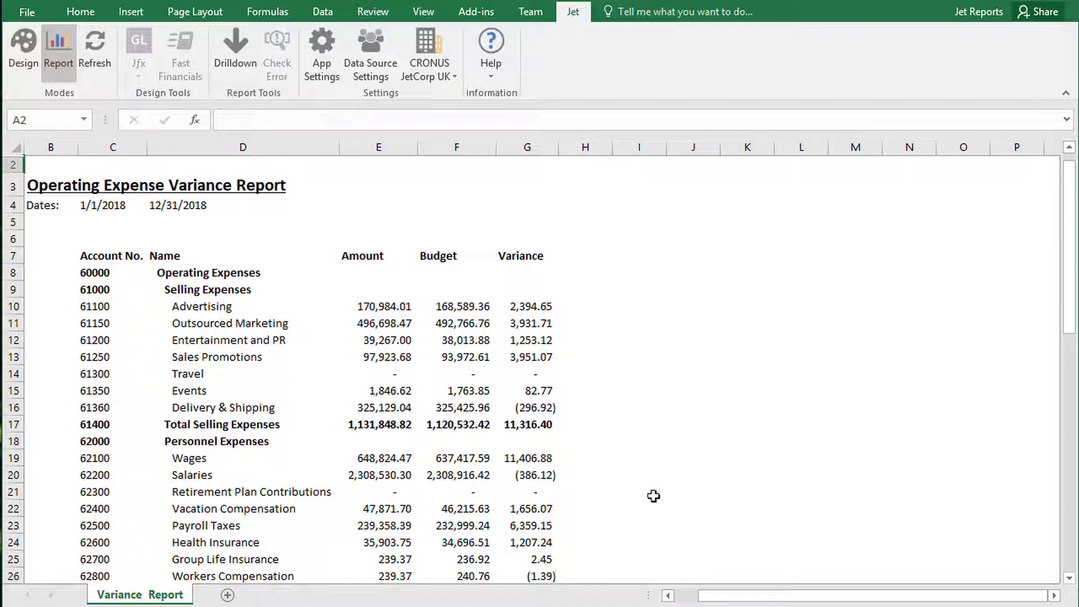
{"action": "left_click_drag", "start_coordinate": [1072, 287], "coordinate": [1070, 497]}
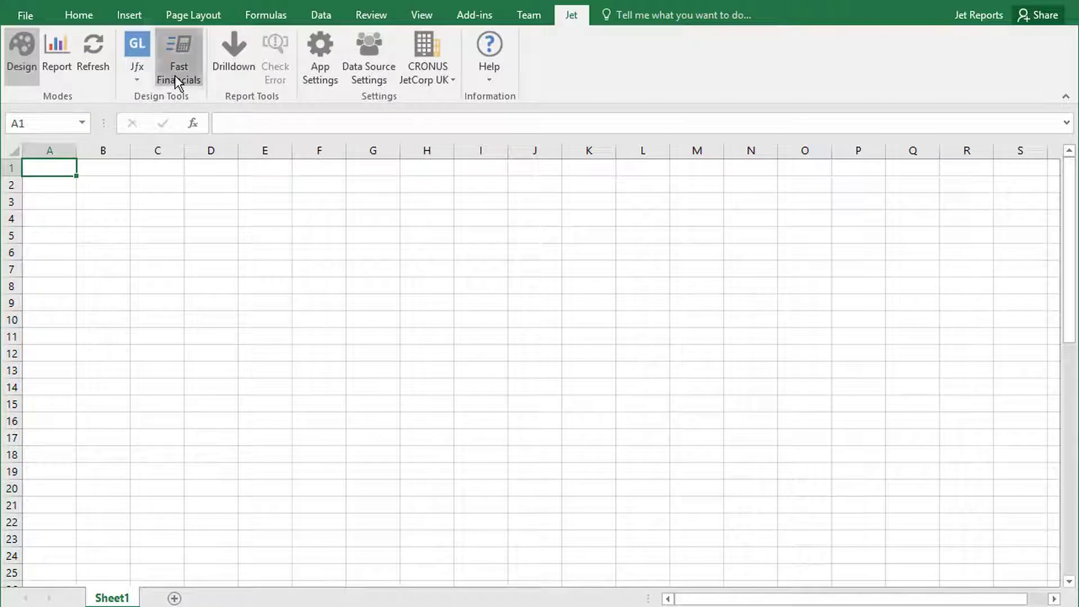
- In Fast Financials, add the Budget and Variance columns and include column headers
{"action": "left_click", "coordinate": [174, 75]}
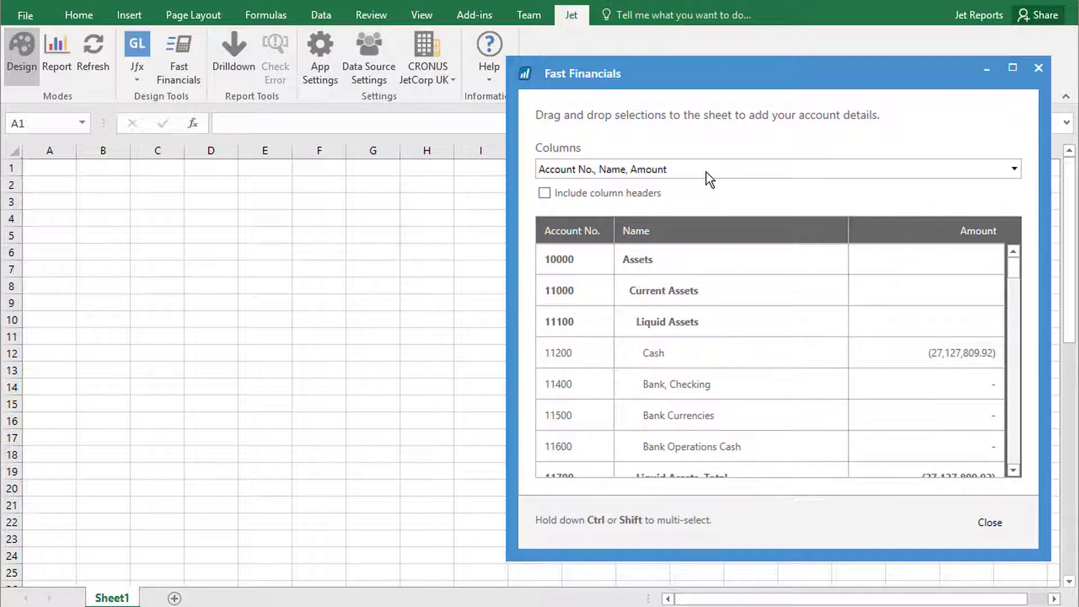
{"action": "left_click", "coordinate": [705, 171]}
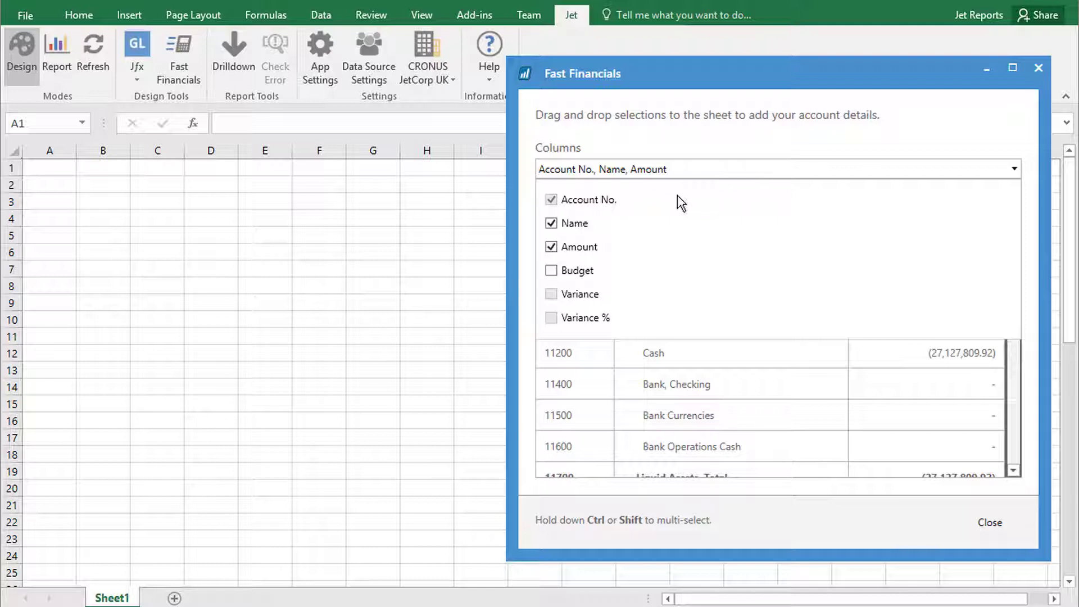
{"action": "left_click", "coordinate": [552, 270]}
{"action": "left_click", "coordinate": [551, 294]}
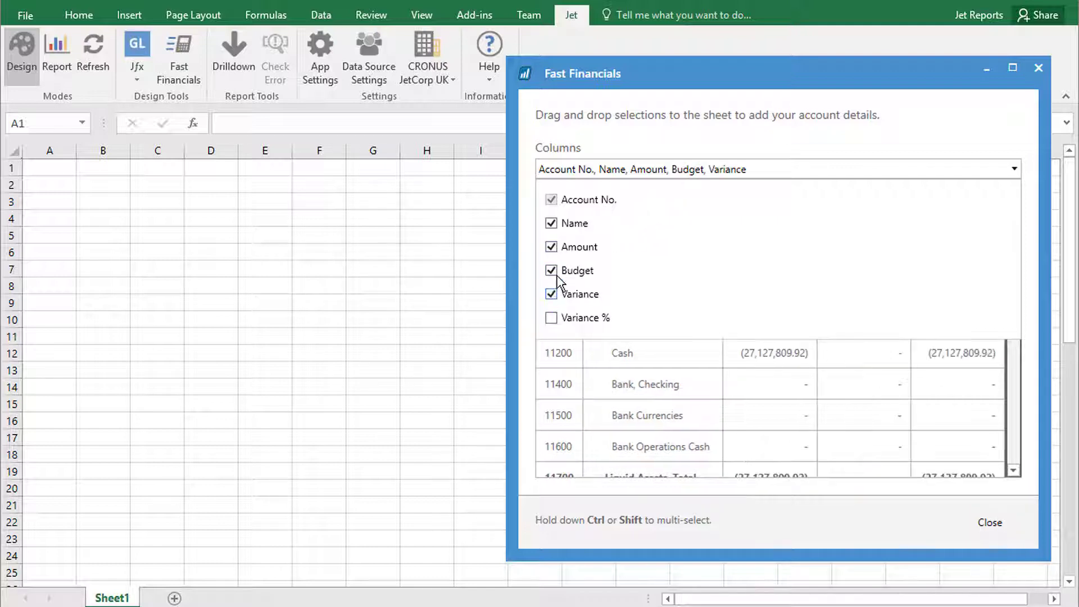
{"action": "left_click", "coordinate": [597, 141]}
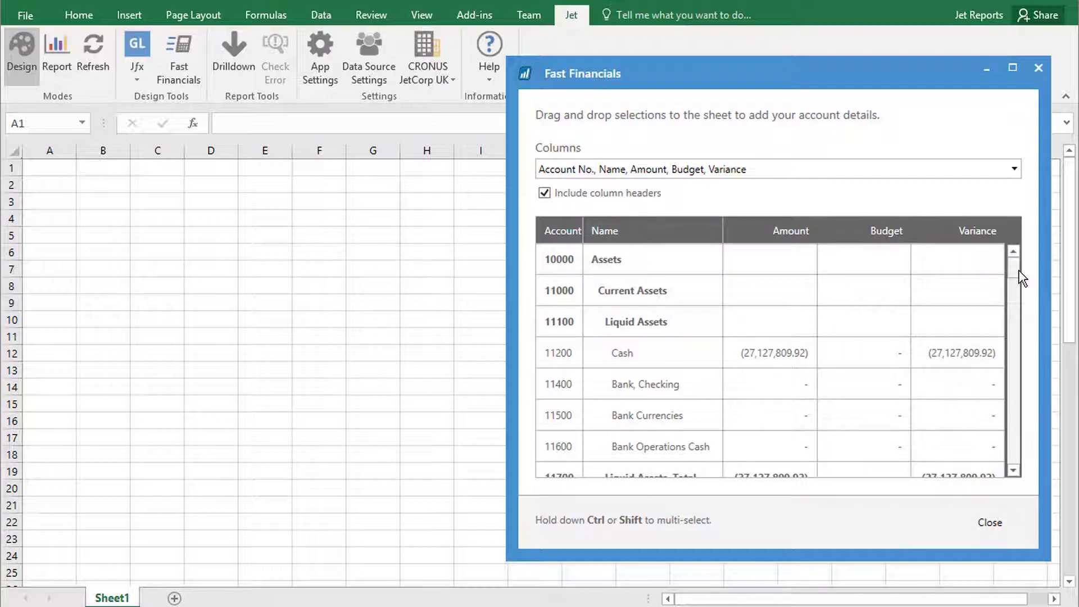
{"action": "left_click_drag", "start_coordinate": [1019, 272], "coordinate": [1023, 394]}
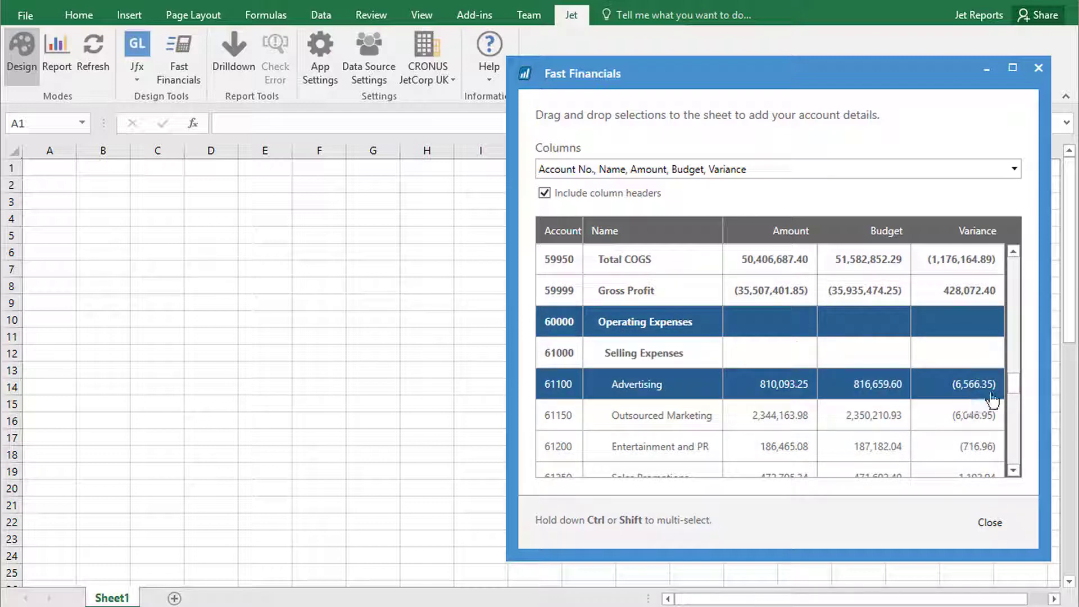
{"action": "left_click_drag", "start_coordinate": [1011, 381], "coordinate": [1016, 430]}
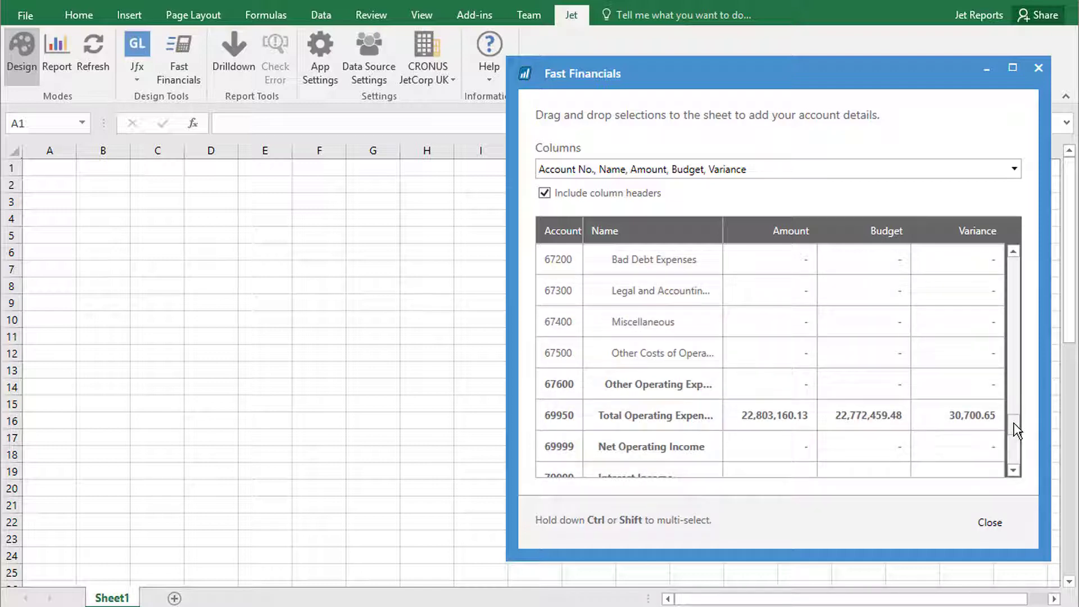
- Drag accounts 60000–69950 through Total Operating Expenses onto the sheet at row 7
{"action": "left_click", "coordinate": [755, 418]}
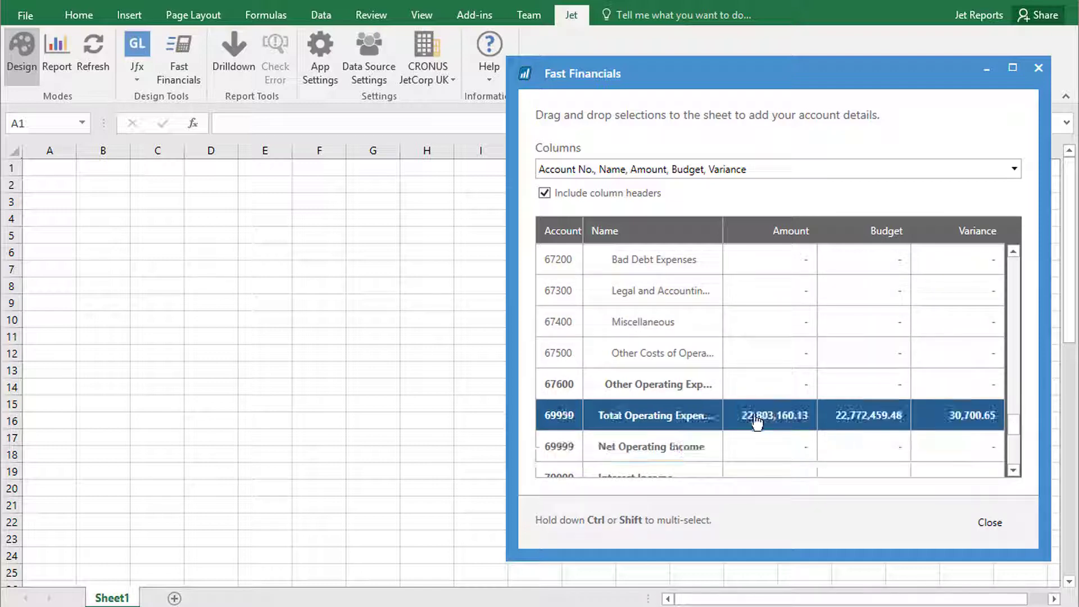
{"action": "left_click", "coordinate": [683, 422], "text": "shift"}
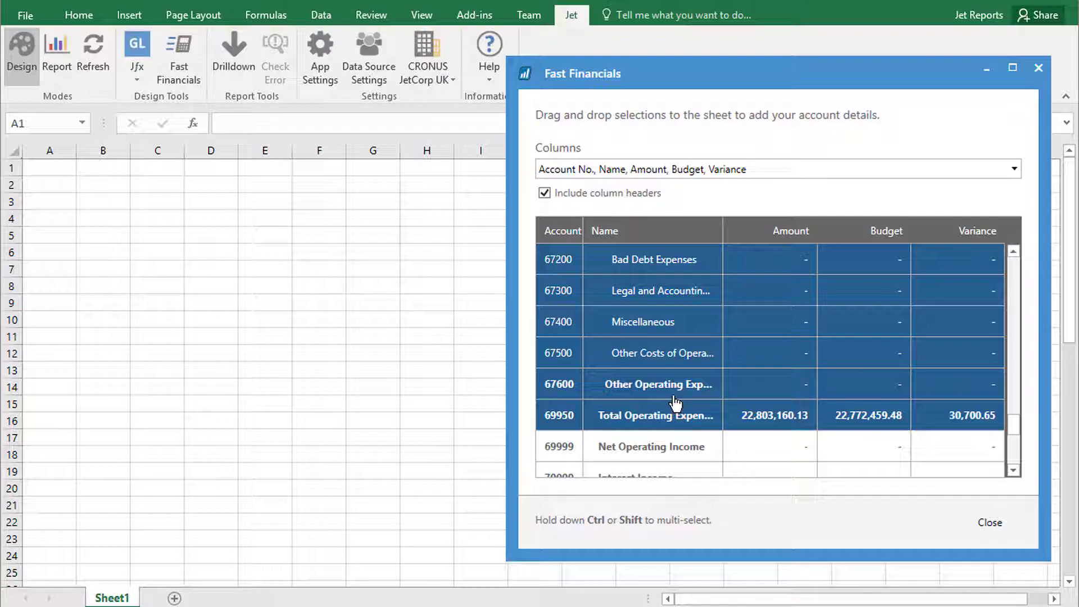
{"action": "left_click_drag", "start_coordinate": [675, 403], "coordinate": [232, 253]}
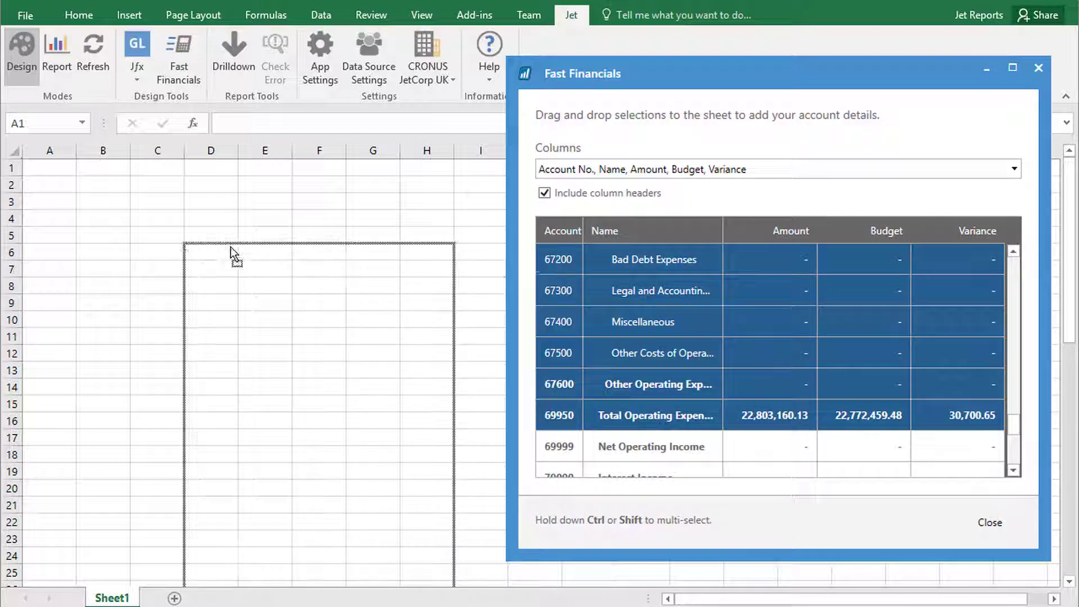
{"action": "left_click_drag", "start_coordinate": [233, 253], "coordinate": [180, 263]}
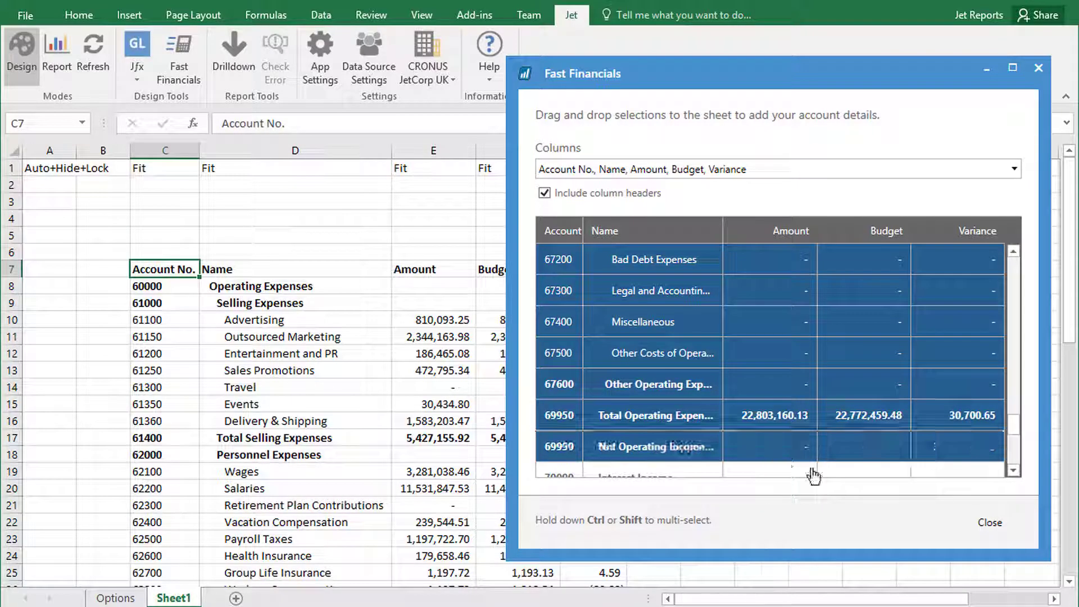
{"action": "left_click", "coordinate": [990, 523]}
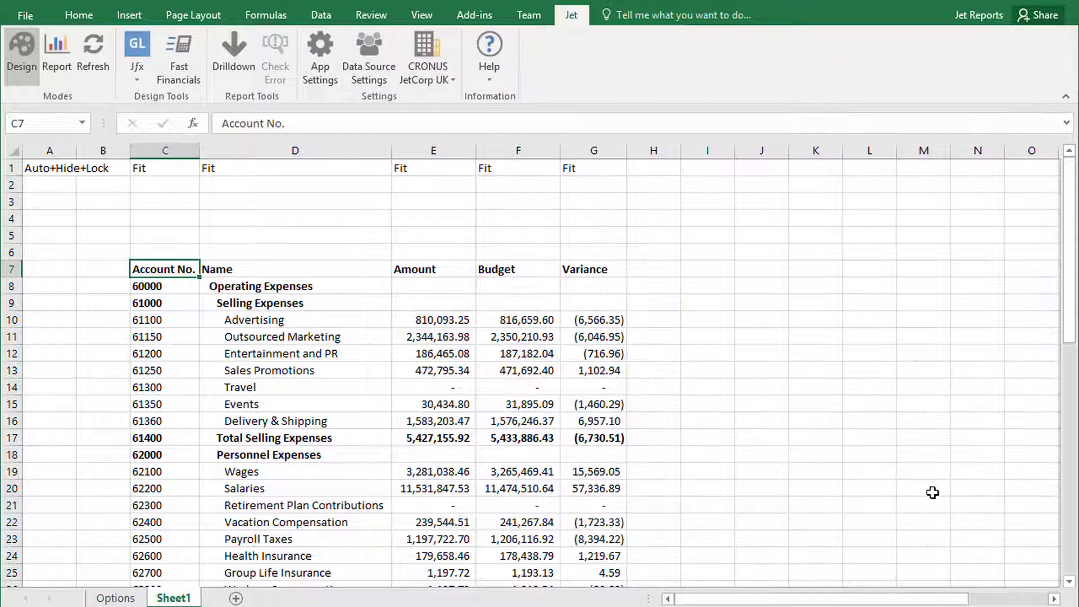
{"action": "scroll", "coordinate": [814, 441], "scroll_direction": "down", "scroll_amount": 2}
{"action": "scroll", "coordinate": [813, 440], "scroll_direction": "down", "scroll_amount": 1}
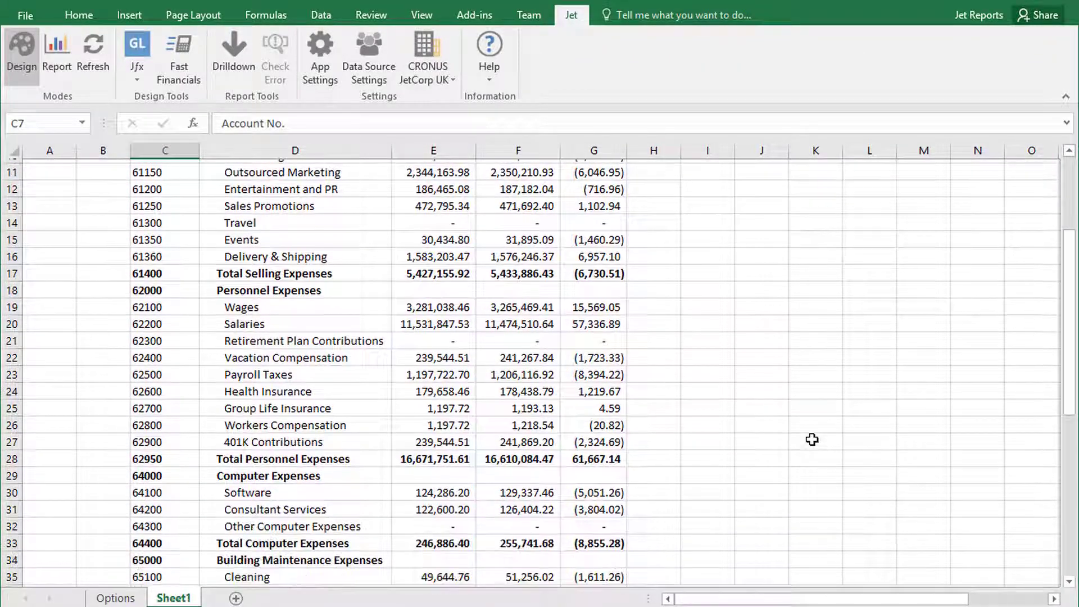
{"action": "scroll", "coordinate": [812, 439], "scroll_direction": "down", "scroll_amount": 2}
{"action": "scroll", "coordinate": [812, 440], "scroll_direction": "down", "scroll_amount": 1}
{"action": "scroll", "coordinate": [812, 440], "scroll_direction": "down", "scroll_amount": 2}
{"action": "scroll", "coordinate": [812, 439], "scroll_direction": "down", "scroll_amount": 3}
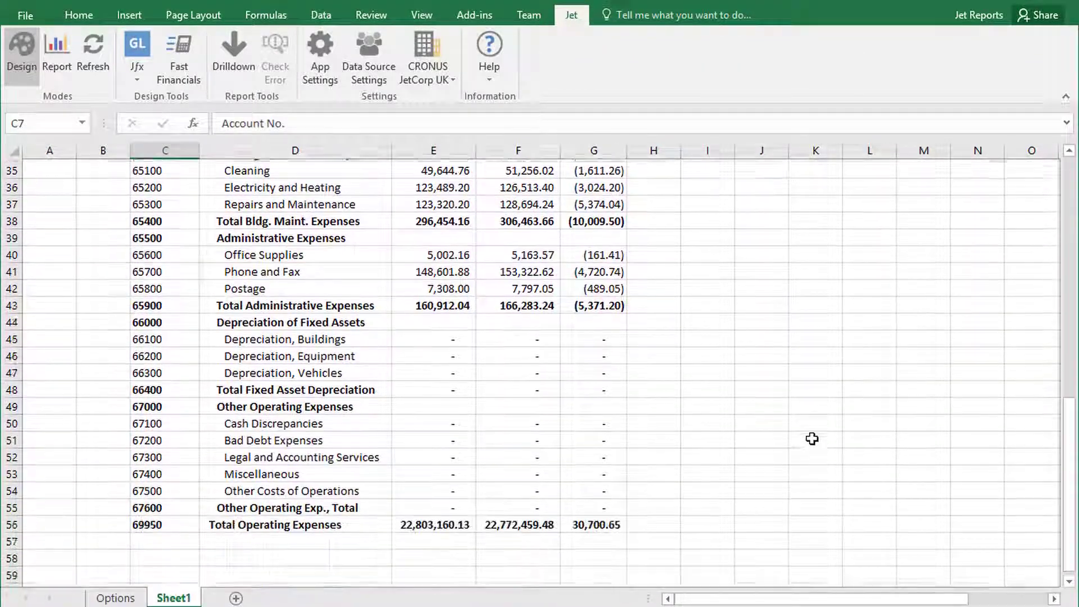
{"action": "scroll", "coordinate": [812, 439], "scroll_direction": "down", "scroll_amount": 2}
{"action": "scroll", "coordinate": [811, 438], "scroll_direction": "up", "scroll_amount": 2}
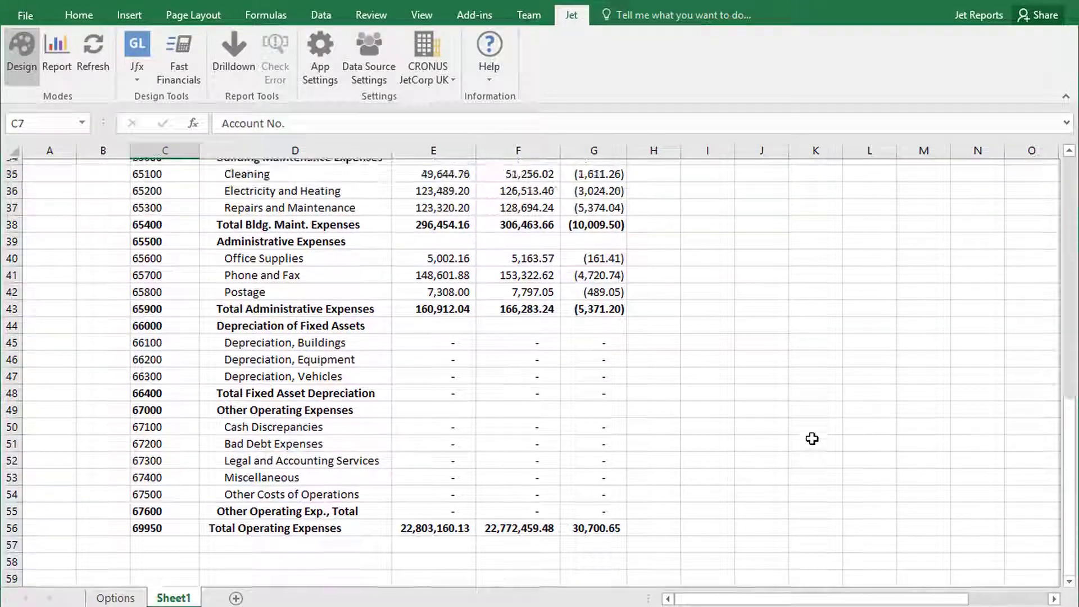
{"action": "scroll", "coordinate": [812, 439], "scroll_direction": "up", "scroll_amount": 5}
{"action": "scroll", "coordinate": [812, 438], "scroll_direction": "up", "scroll_amount": 2}
{"action": "scroll", "coordinate": [812, 439], "scroll_direction": "up", "scroll_amount": 3}
{"action": "scroll", "coordinate": [812, 439], "scroll_direction": "up", "scroll_amount": 3}
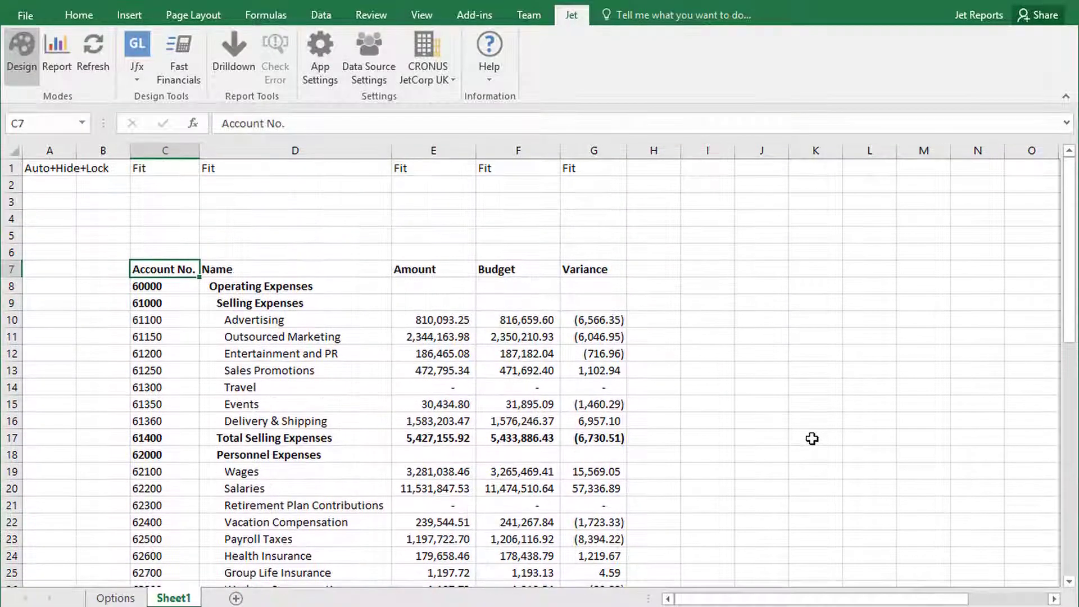
- Autofit columns A–C on the Options sheet and check the Start Date and End_Date cells
{"action": "left_click", "coordinate": [116, 598]}
{"action": "double_click", "coordinate": [76, 150]}
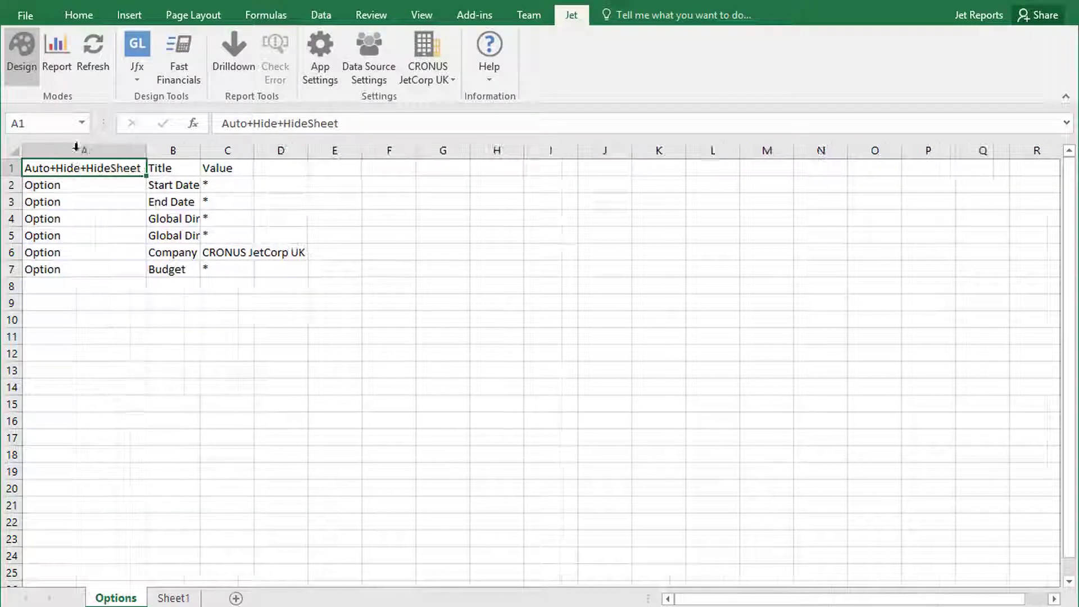
{"action": "double_click", "coordinate": [200, 150]}
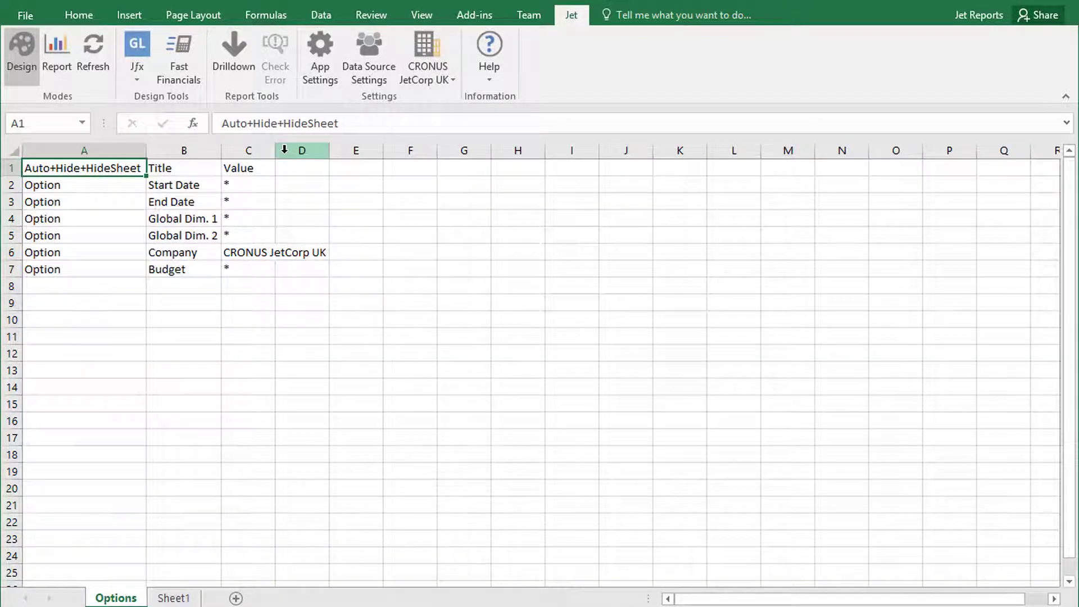
{"action": "double_click", "coordinate": [274, 150]}
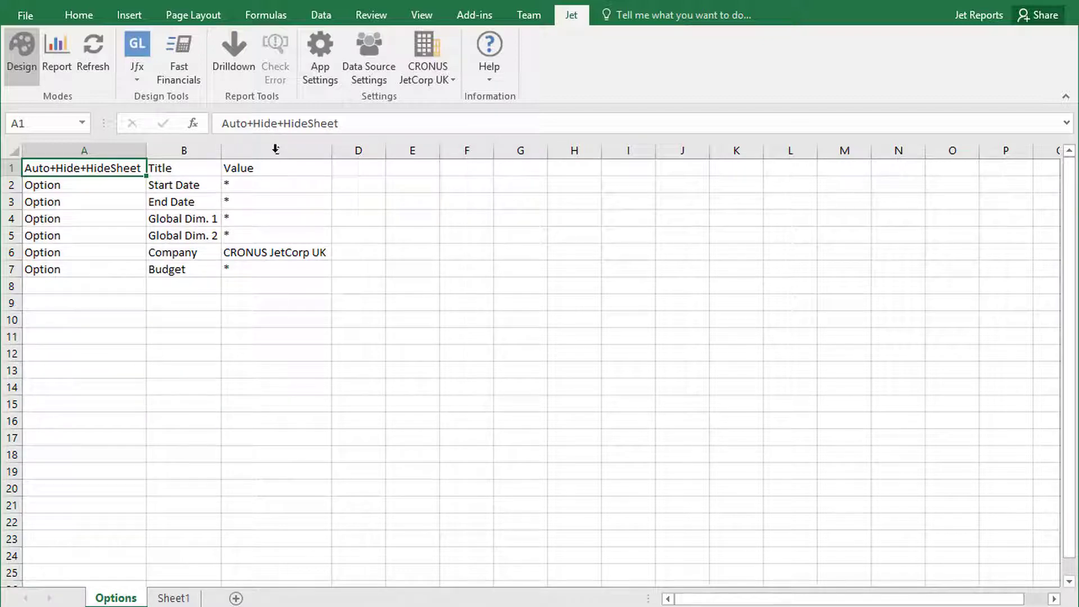
{"action": "left_click", "coordinate": [245, 185]}
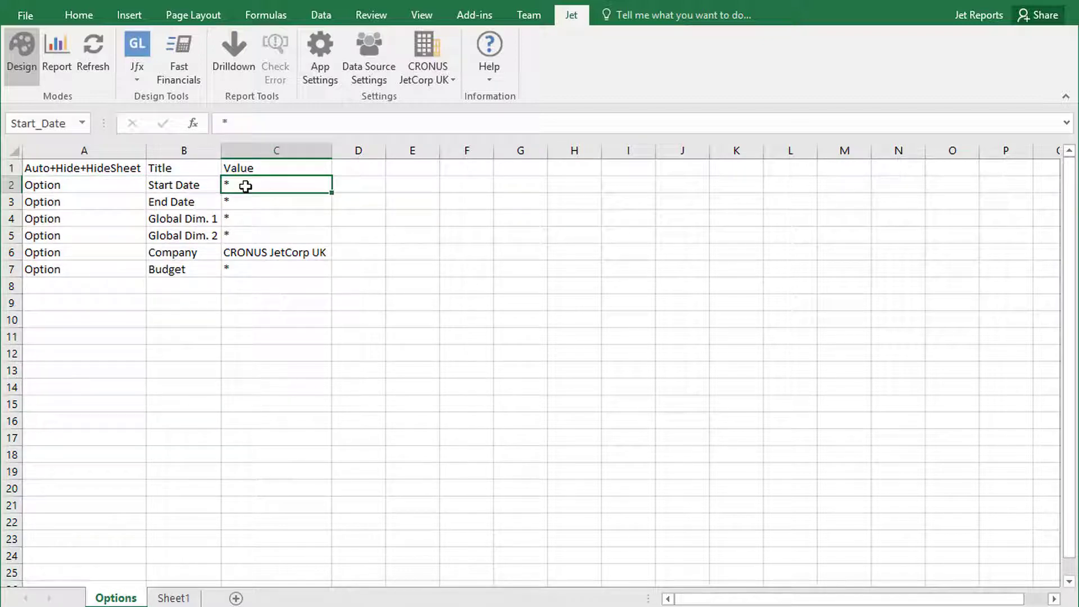
{"action": "left_click", "coordinate": [246, 203]}
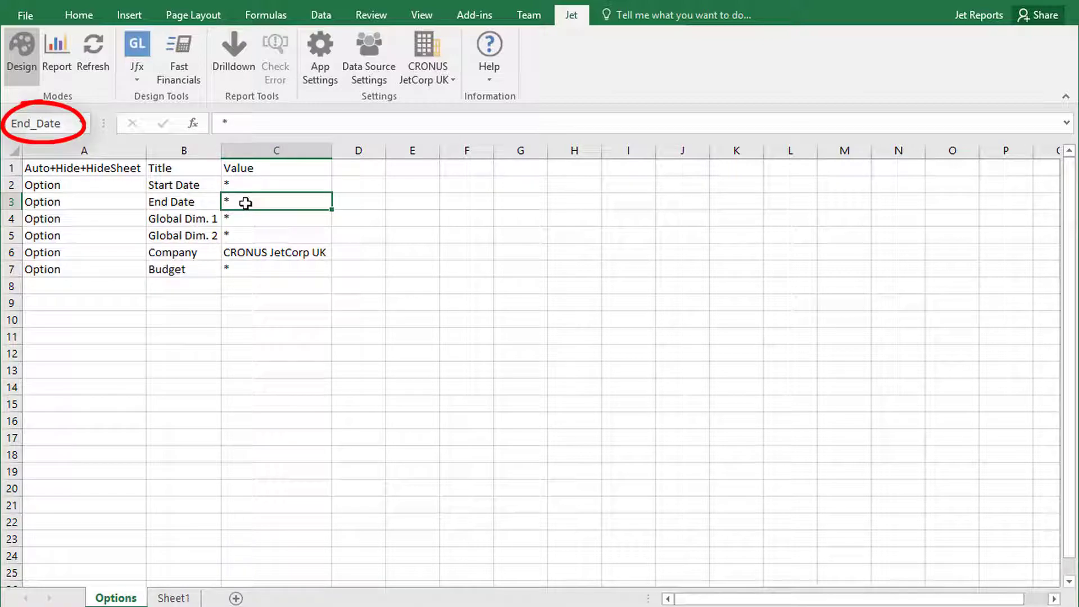
- Rename Sheet1 to 'Variance Report'
{"action": "left_click", "coordinate": [179, 599]}
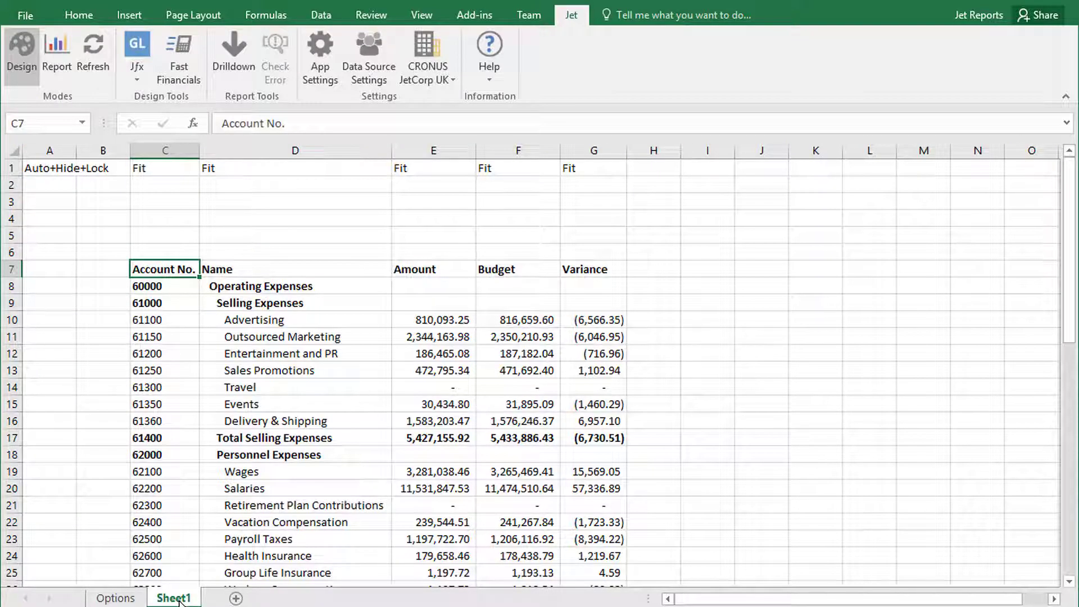
{"action": "right_click", "coordinate": [179, 600]}
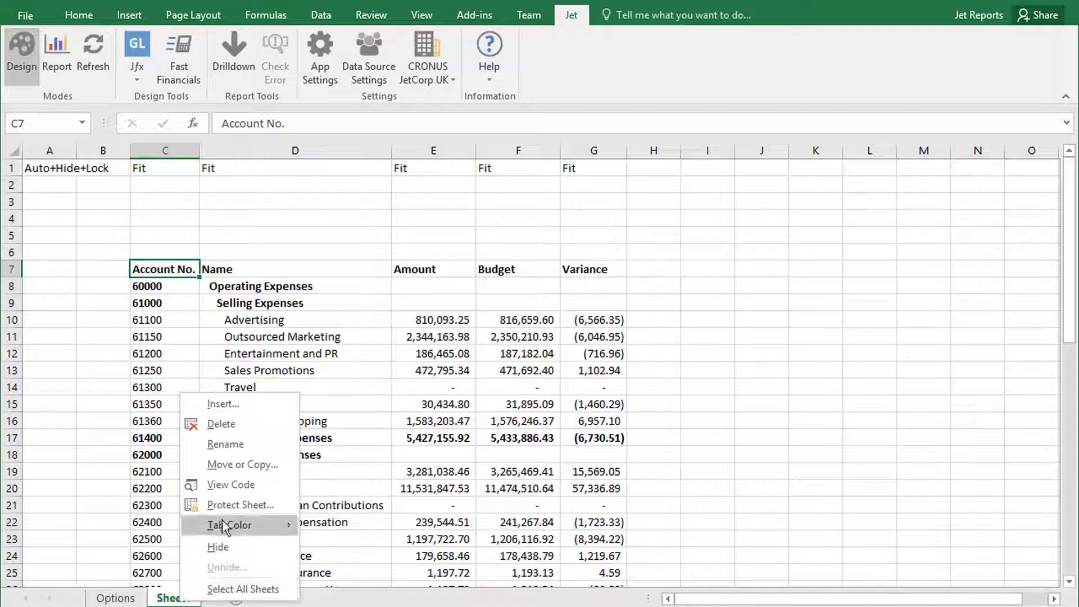
{"action": "left_click", "coordinate": [232, 451]}
{"action": "type", "text": "V"}
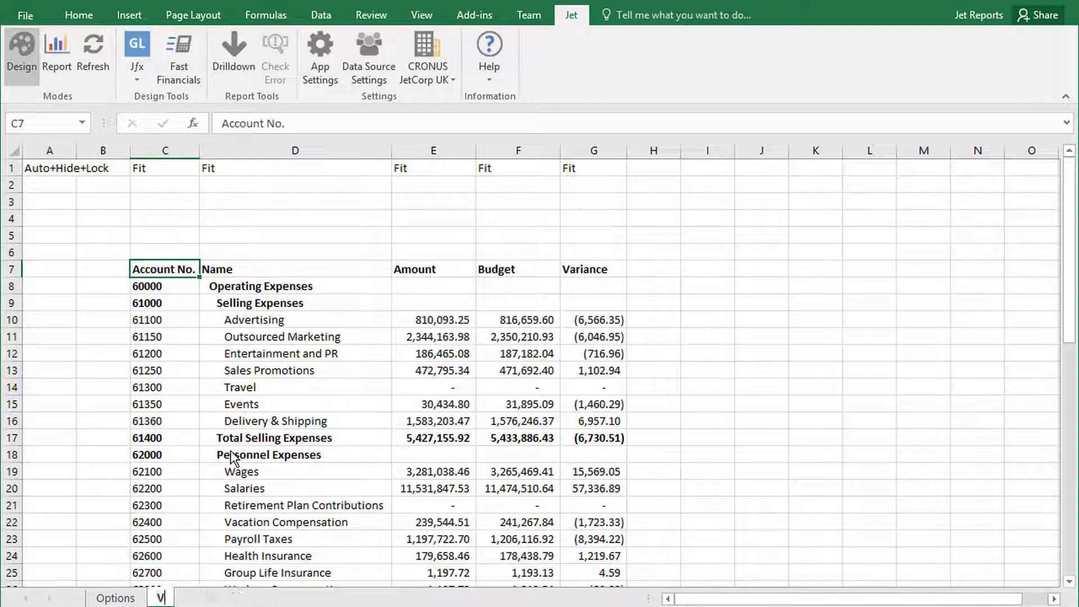
{"action": "type", "text": "ariance Repor"}
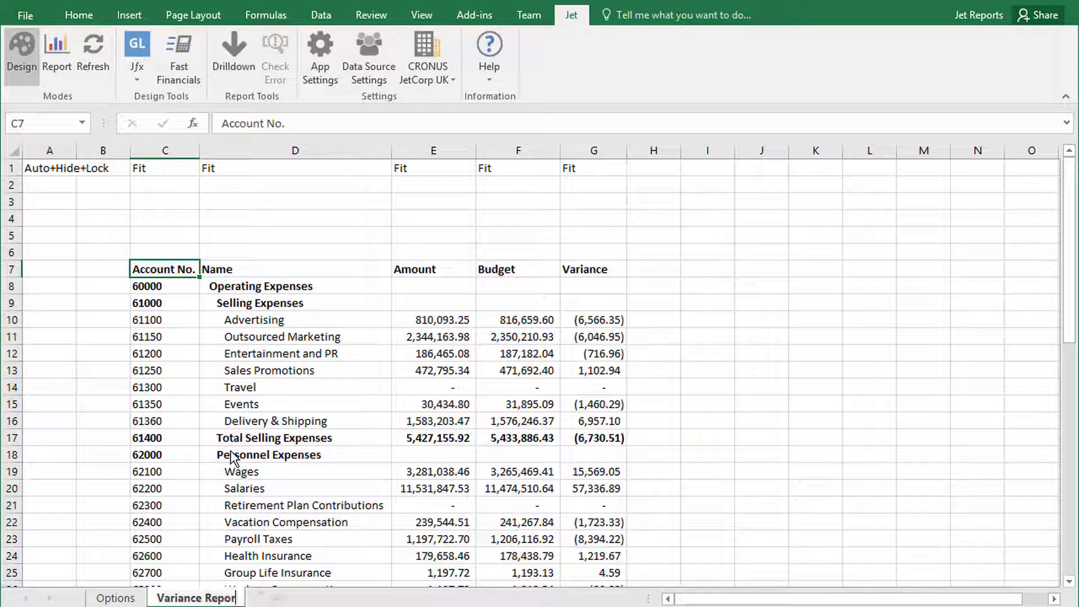
{"action": "type", "text": "t"}
{"action": "key", "text": "Return"}
- Enter 'Operating Expense Variance Report' in B3, formatted bold, underlined, size 16
{"action": "left_click", "coordinate": [94, 204]}
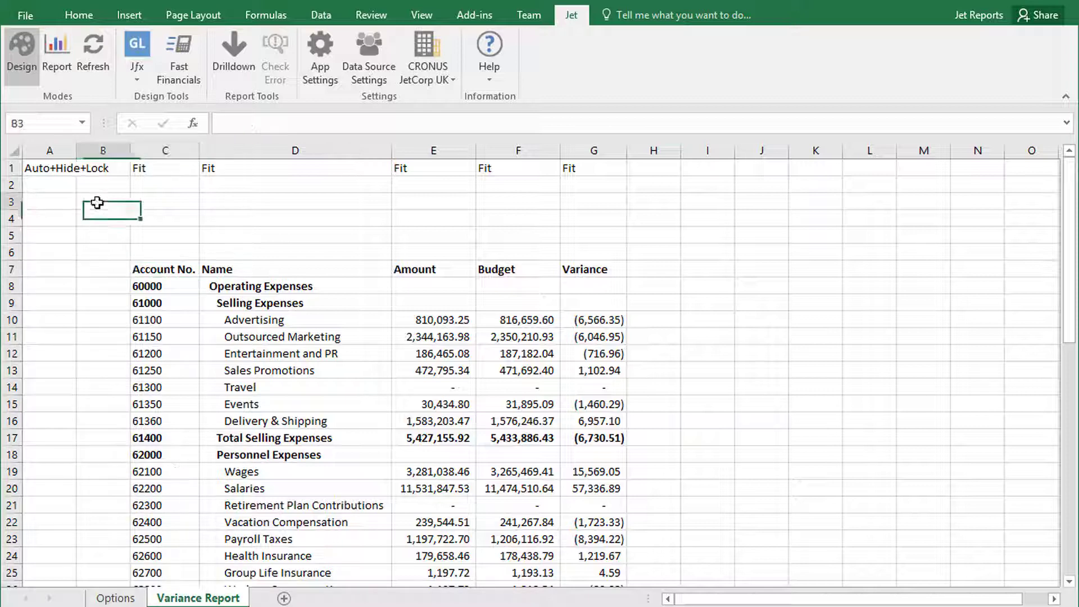
{"action": "type", "text": "Operating Expense"}
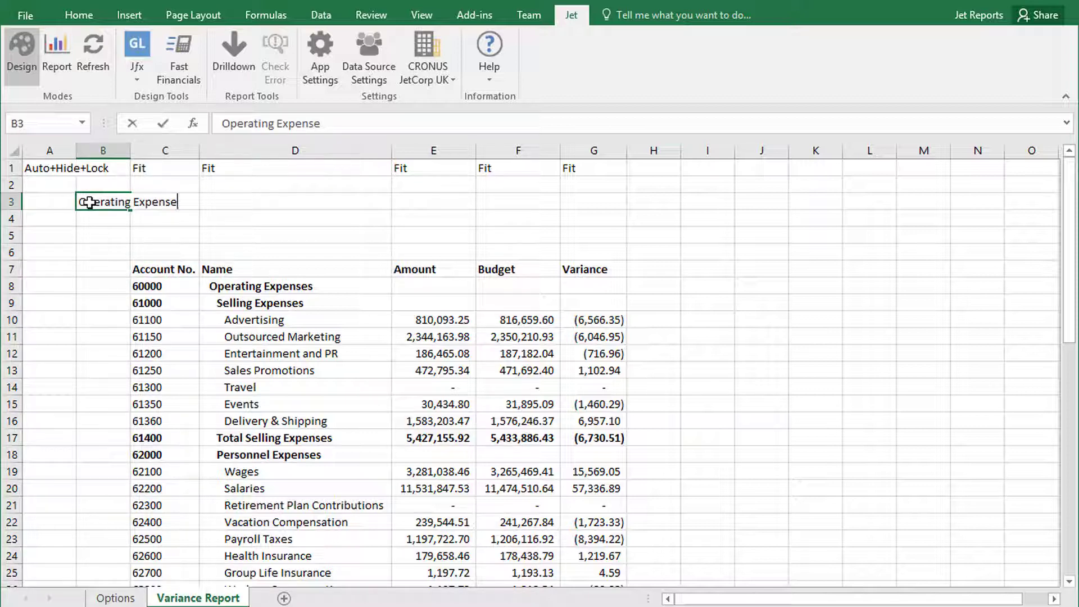
{"action": "type", "text": " Variance Report"}
{"action": "key", "text": "ctrl+Return"}
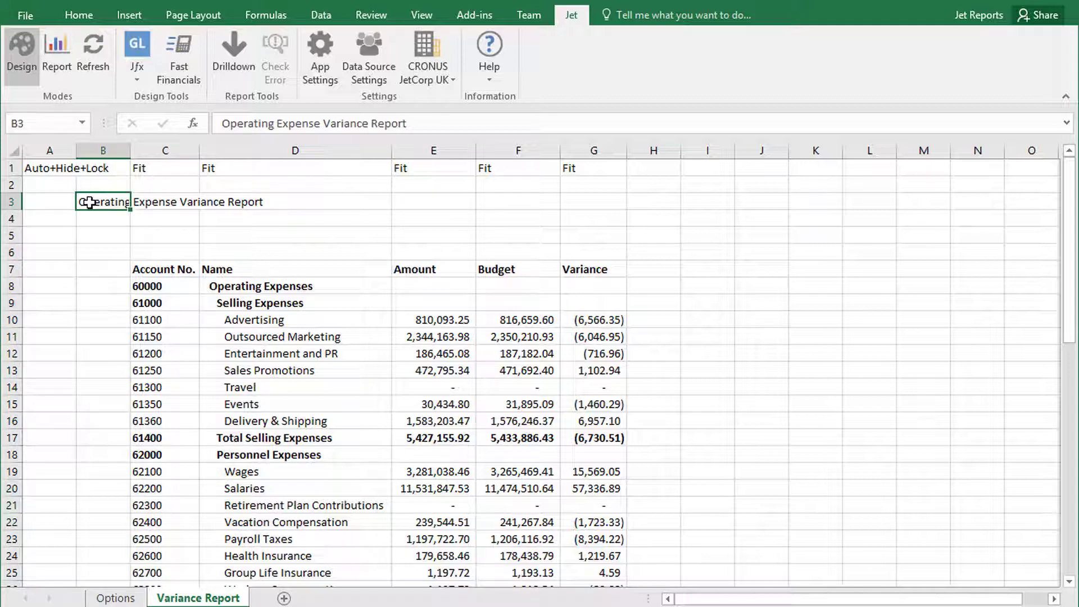
{"action": "left_click", "coordinate": [78, 14]}
{"action": "left_click", "coordinate": [84, 71]}
{"action": "left_click", "coordinate": [120, 71]}
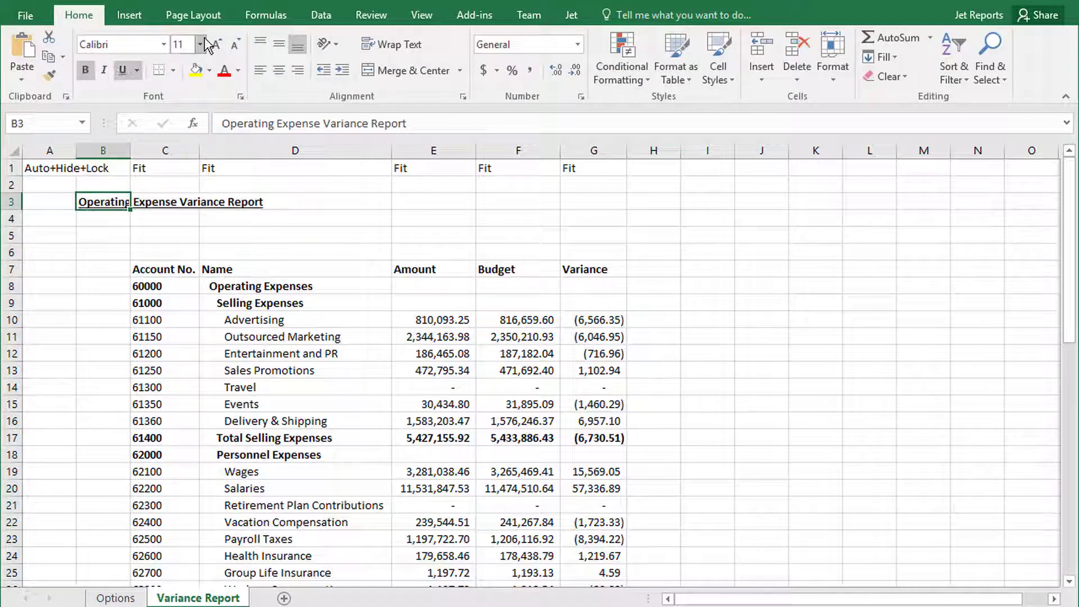
{"action": "left_click", "coordinate": [199, 44]}
{"action": "left_click", "coordinate": [178, 157]}
- Turn off gridlines on the Variance Report sheet
{"action": "left_click", "coordinate": [422, 15]}
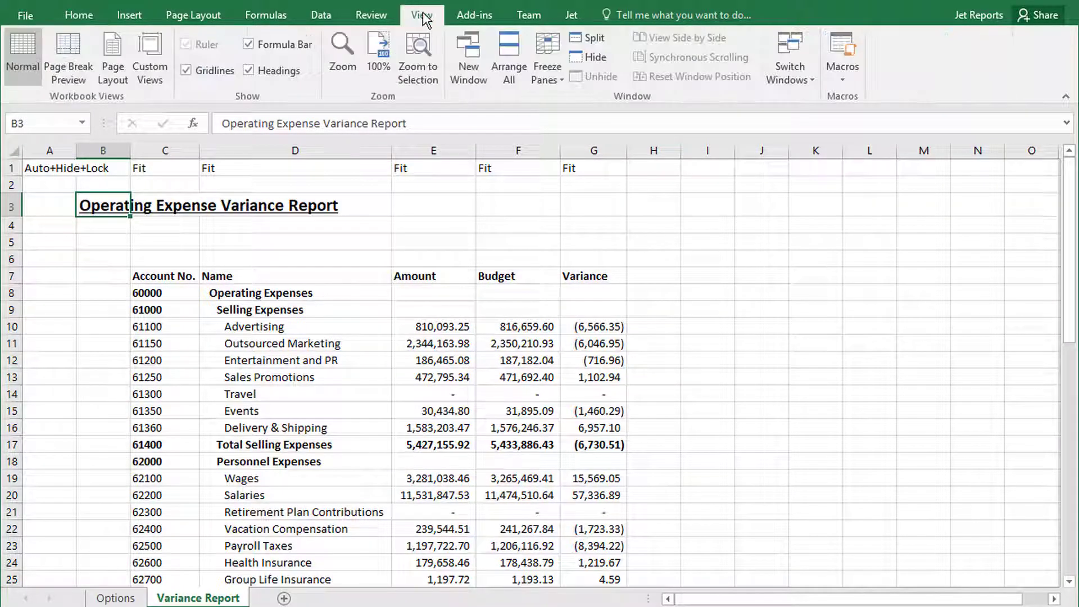
{"action": "left_click", "coordinate": [213, 71]}
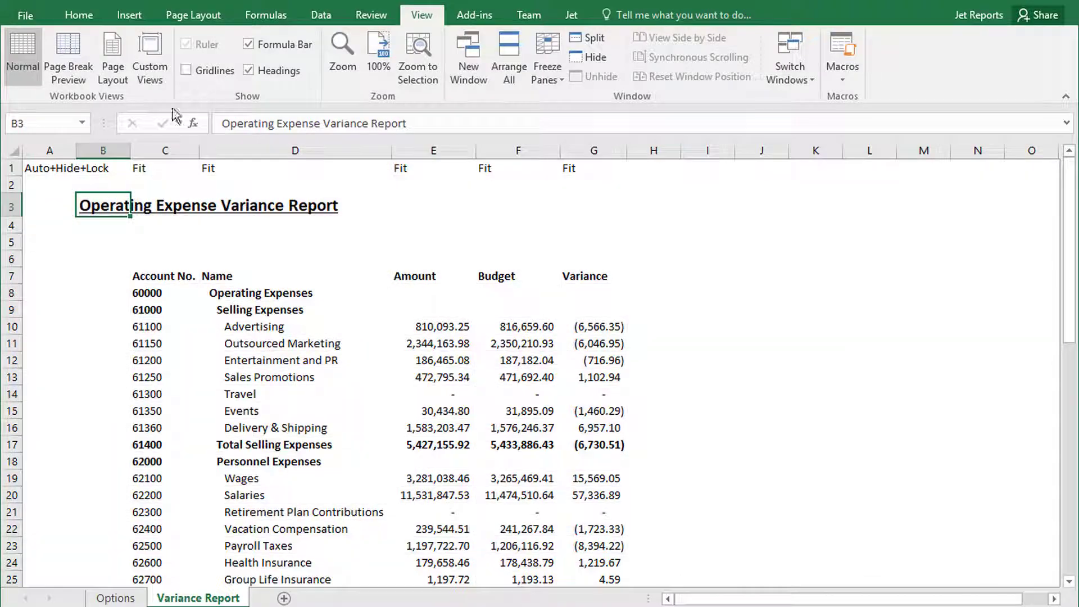
{"action": "left_click", "coordinate": [41, 180]}
- Label B4 'Dates' and link C4 to the Options start date in C2
{"action": "left_click", "coordinate": [96, 218]}
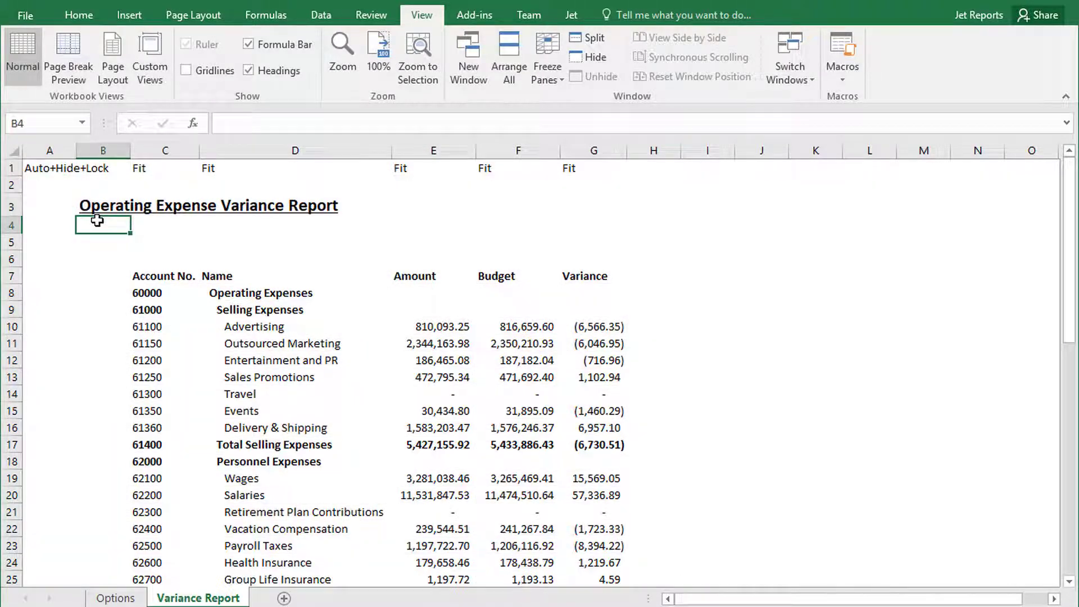
{"action": "type", "text": "Dates"}
{"action": "key", "text": "Tab"}
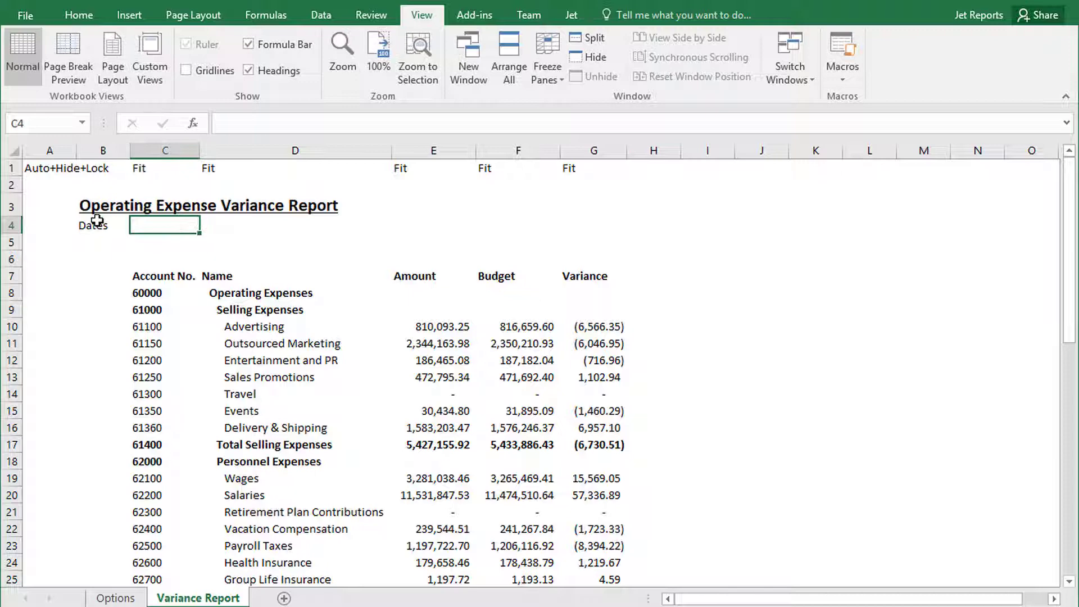
{"action": "type", "text": "="}
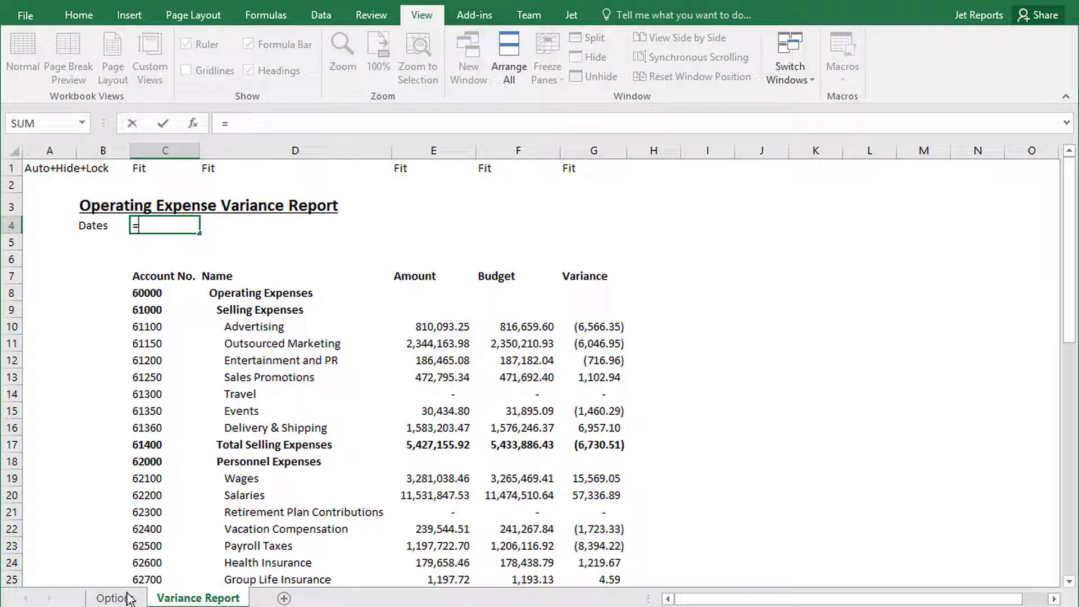
{"action": "left_click", "coordinate": [123, 600]}
{"action": "left_click", "coordinate": [253, 182]}
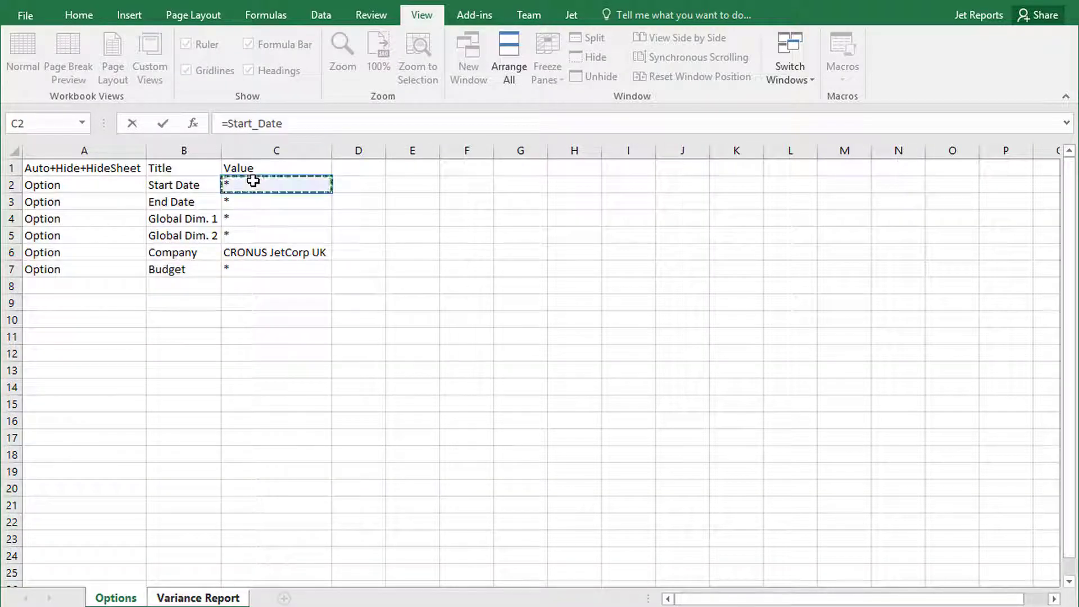
{"action": "key", "text": "Return"}
{"action": "left_click", "coordinate": [196, 225]}
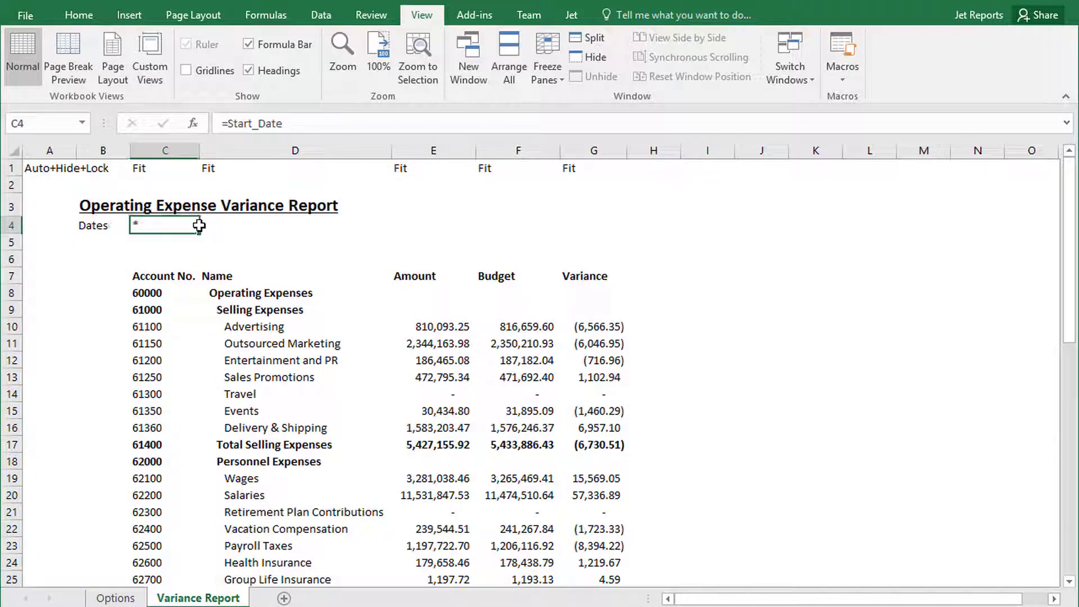
- Link D4 to the Options end date in C3
{"action": "left_click", "coordinate": [224, 222]}
{"action": "type", "text": "="}
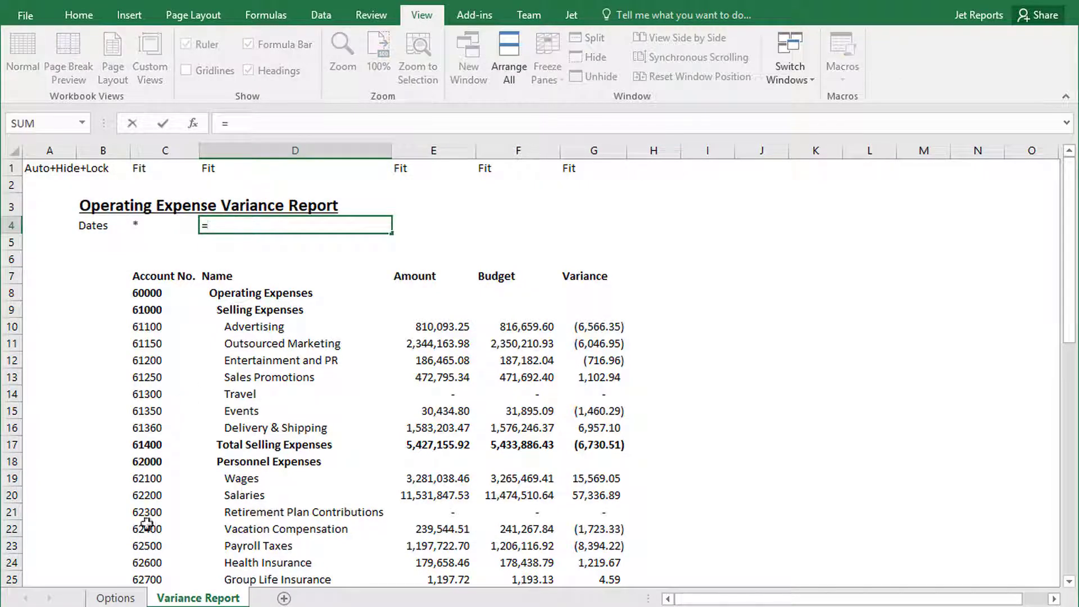
{"action": "left_click", "coordinate": [116, 598]}
{"action": "left_click", "coordinate": [263, 199]}
{"action": "key", "text": "Return"}
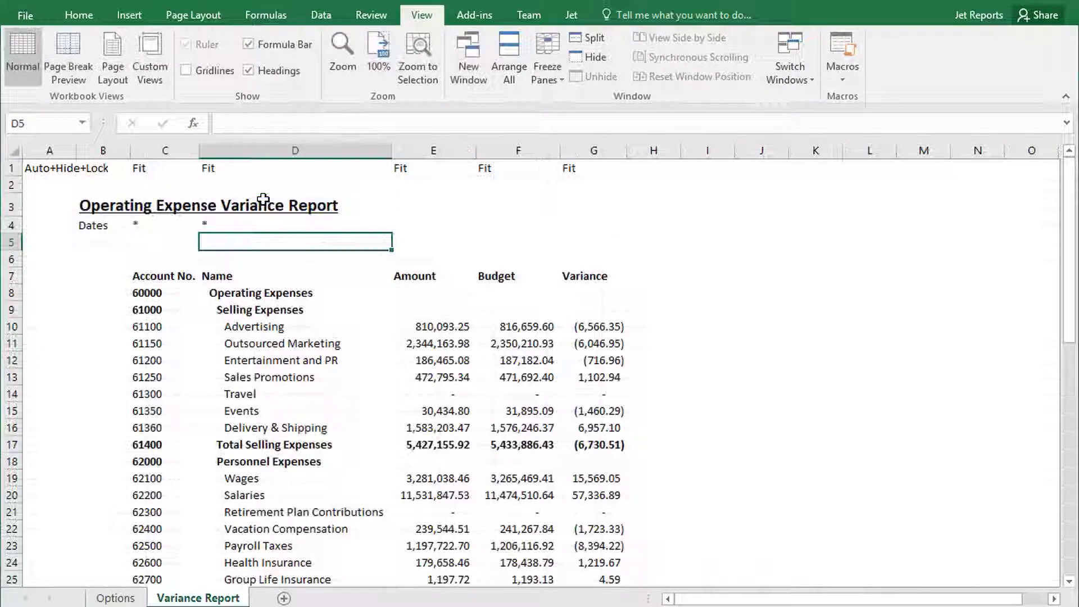
- Rerun the Jet report with Start Date 1/1/2018, End Date 12/31/2018 and Budget 2018
{"action": "left_click", "coordinate": [33, 195]}
{"action": "left_click", "coordinate": [573, 17]}
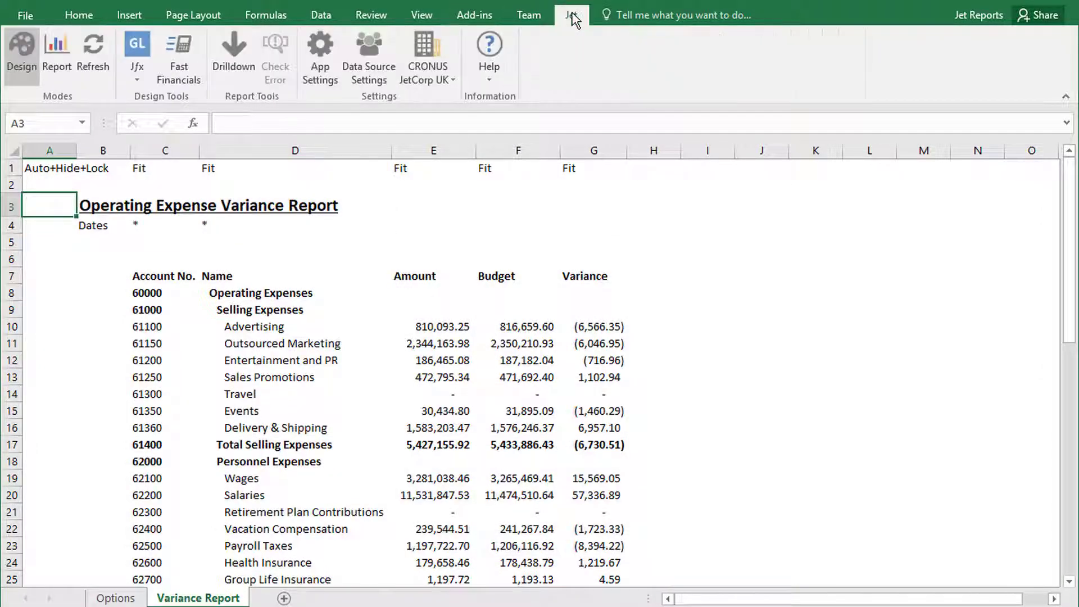
{"action": "left_click", "coordinate": [53, 53]}
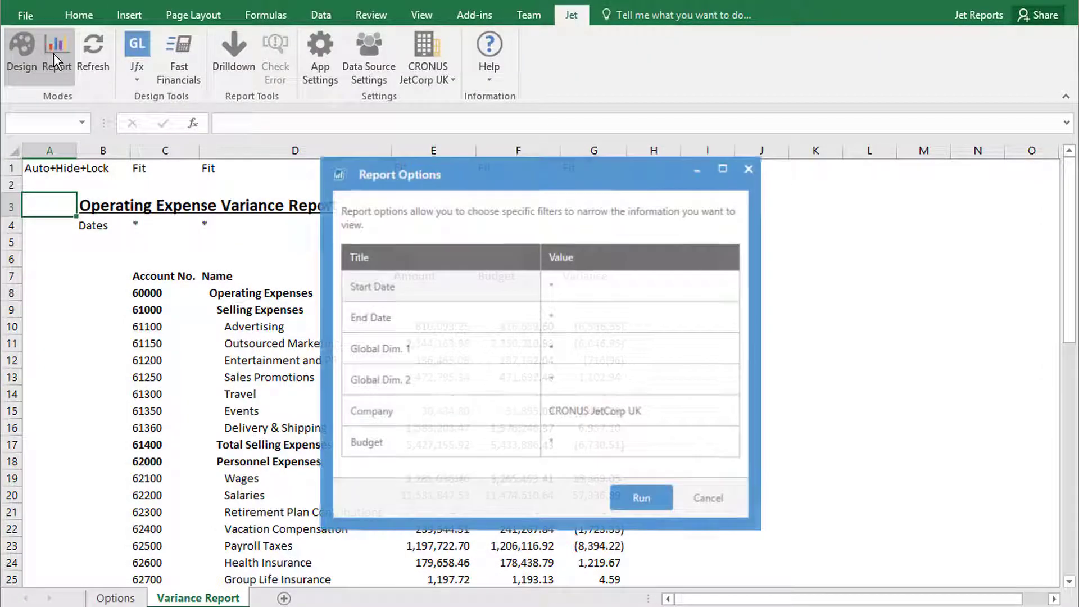
{"action": "left_click", "coordinate": [628, 292]}
{"action": "type", "text": "1/"}
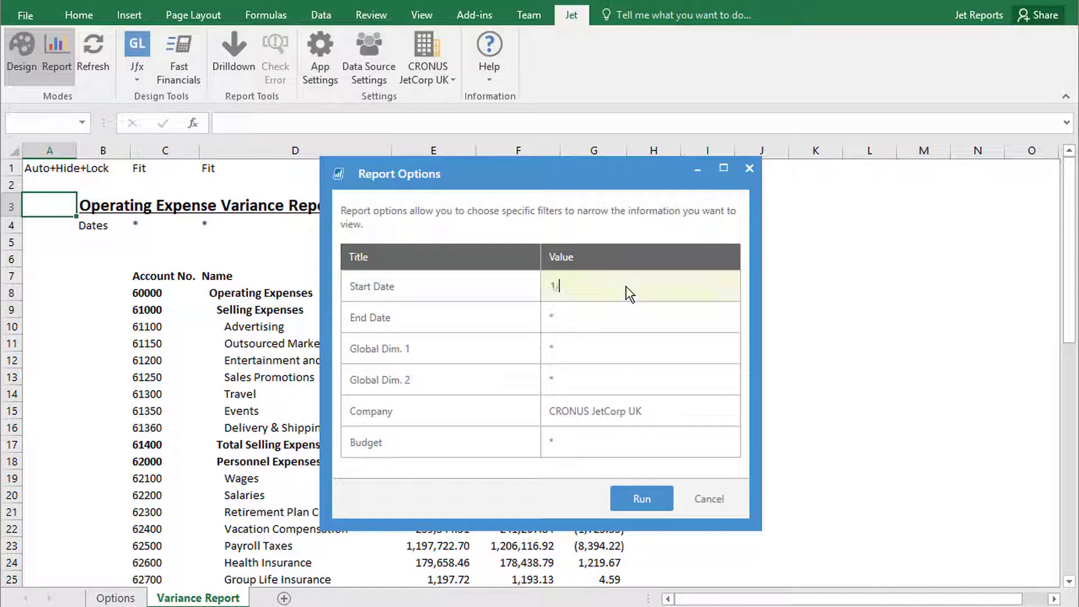
{"action": "type", "text": "1/2018"}
{"action": "key", "text": "Tab"}
{"action": "left_click", "coordinate": [613, 446]}
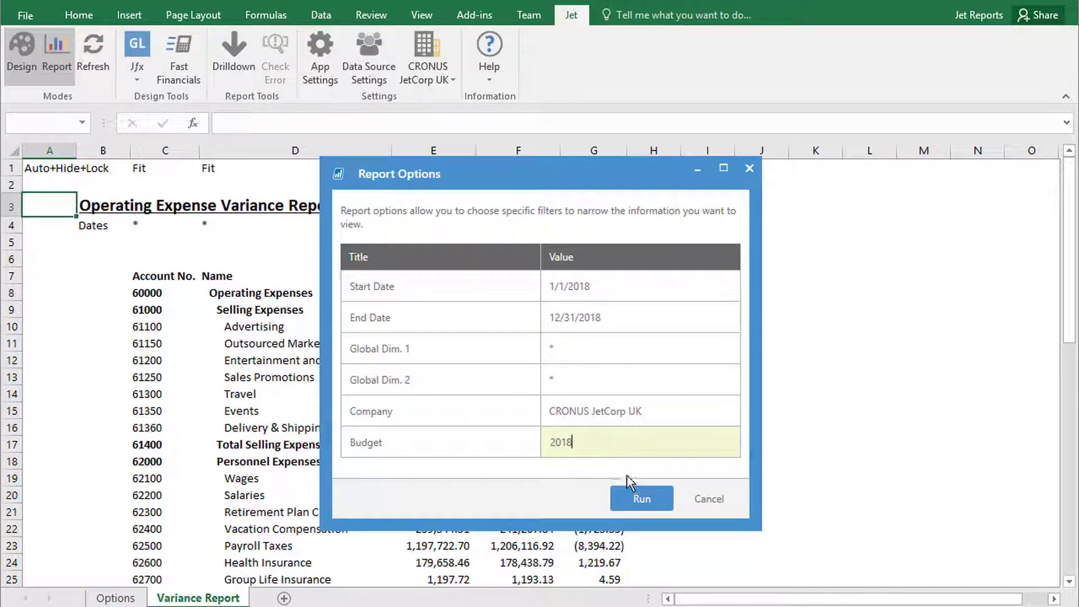
{"action": "left_click", "coordinate": [641, 498]}
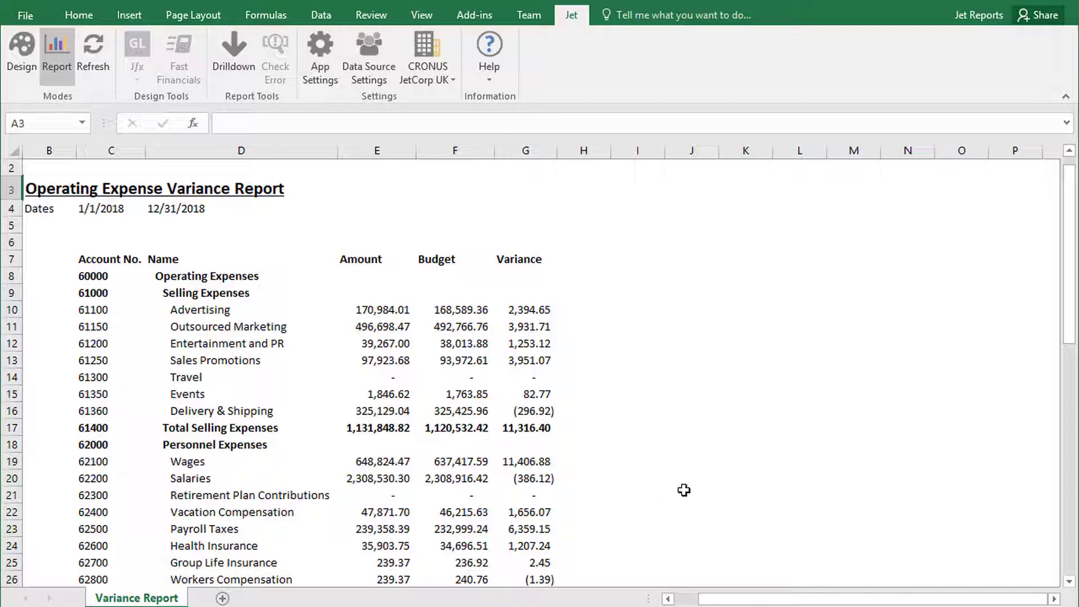
{"action": "left_click_drag", "start_coordinate": [1069, 316], "coordinate": [1073, 371]}
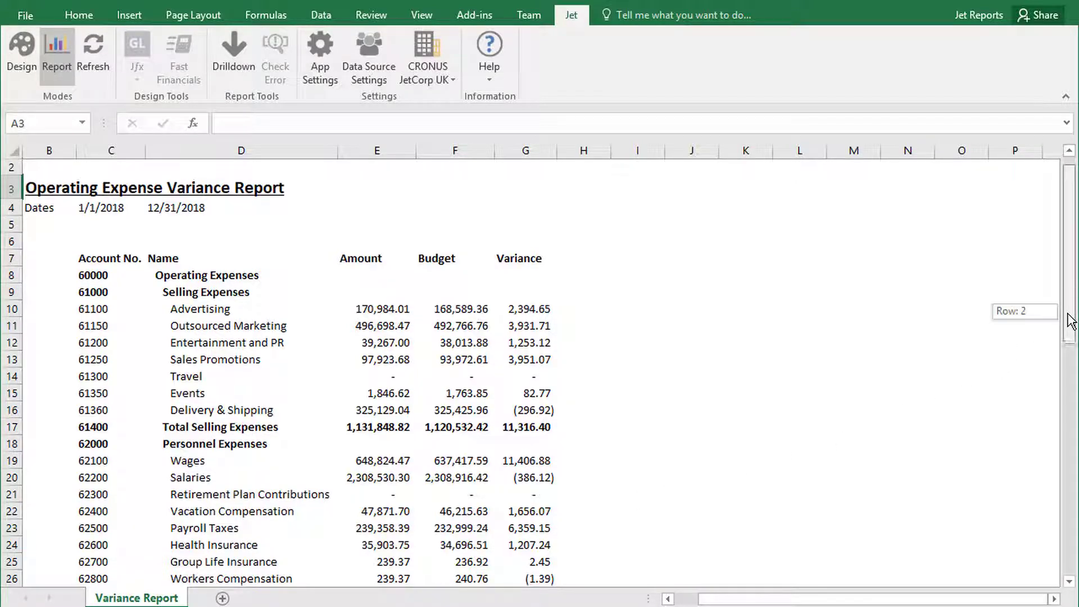